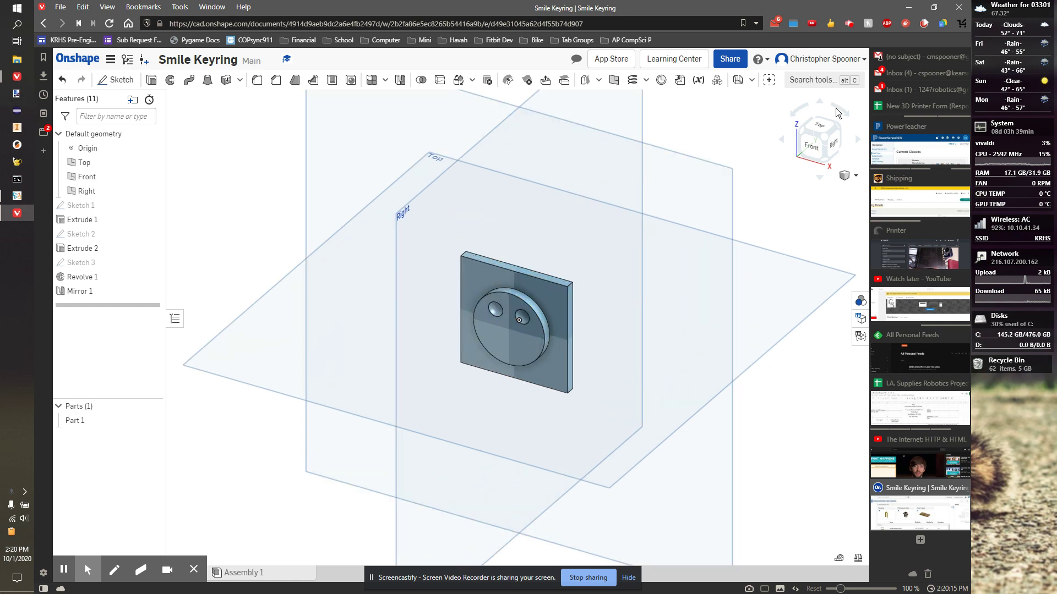
- Switch the keyring to the Front view and start a new sketch (Sketch 4)
left_click(812, 146)
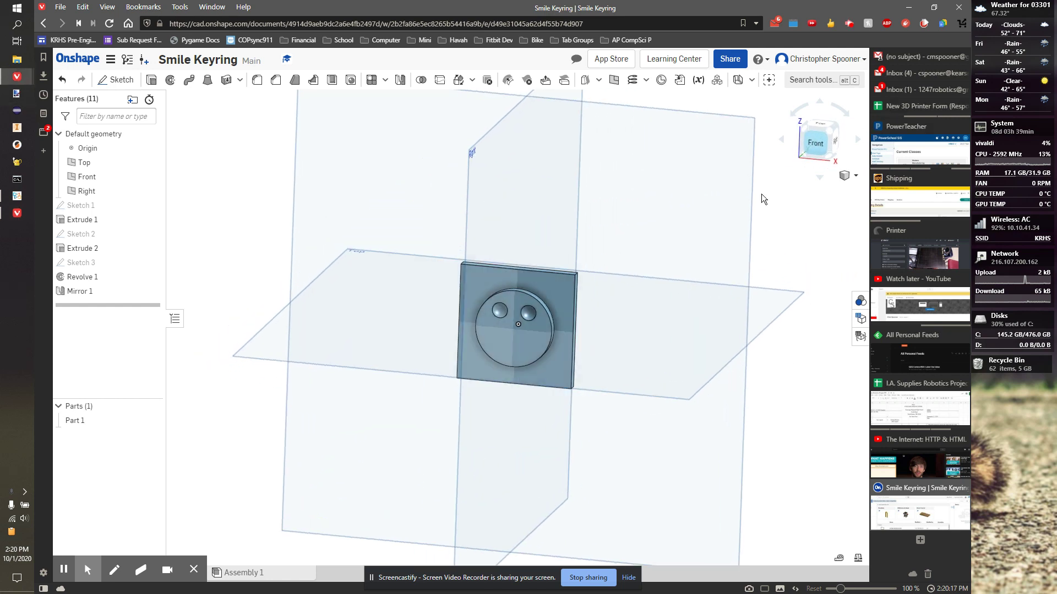
scroll(520, 341, "up", 3)
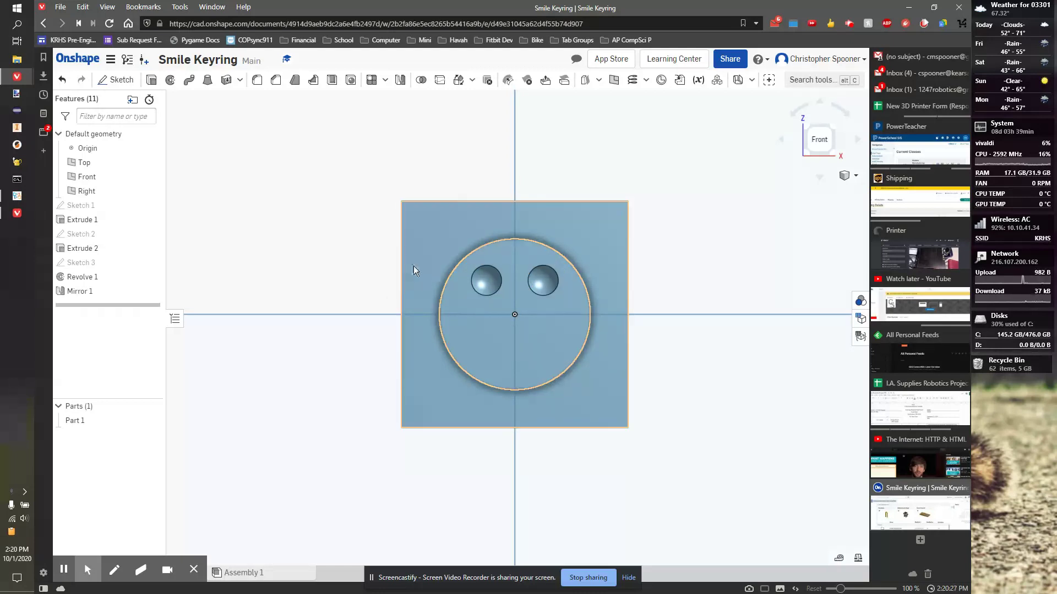
left_click(116, 80)
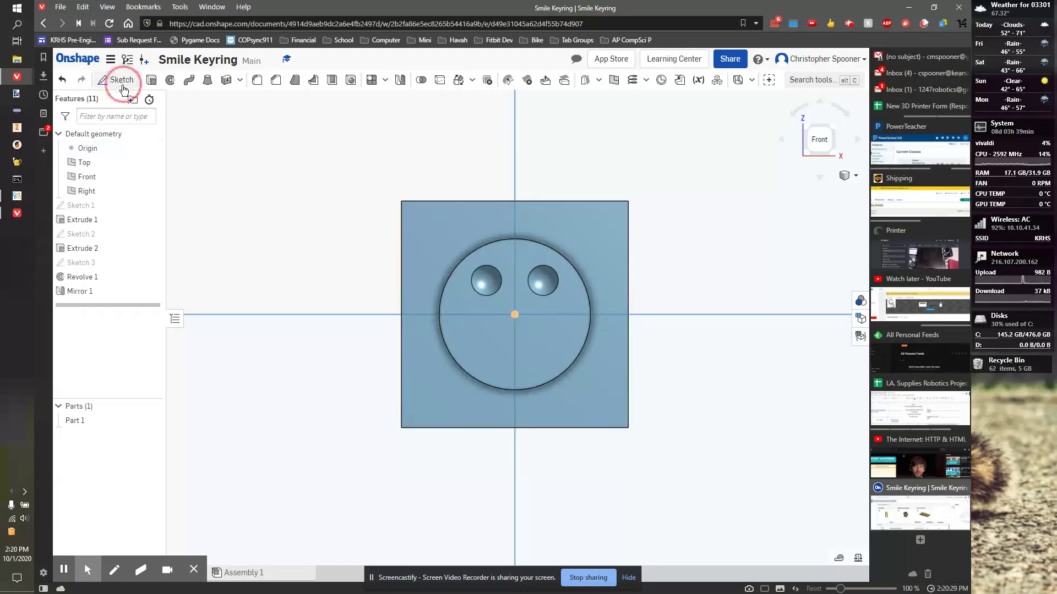
- Place Sketch 4 on the smiley's front face (Face of Extrude 2) and pick the 3-point arc type
left_click(525, 367)
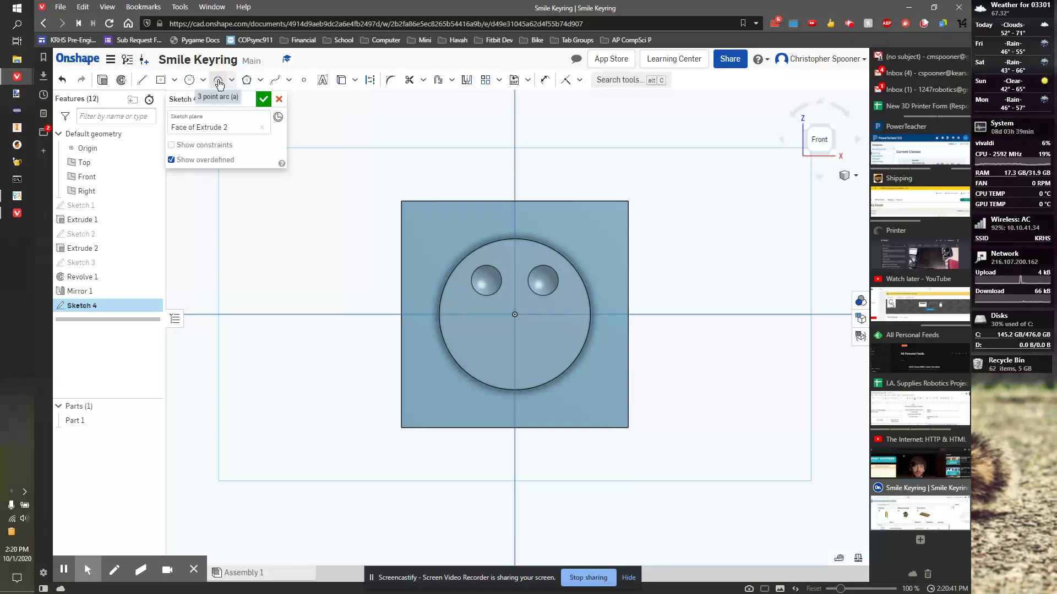
left_click(231, 80)
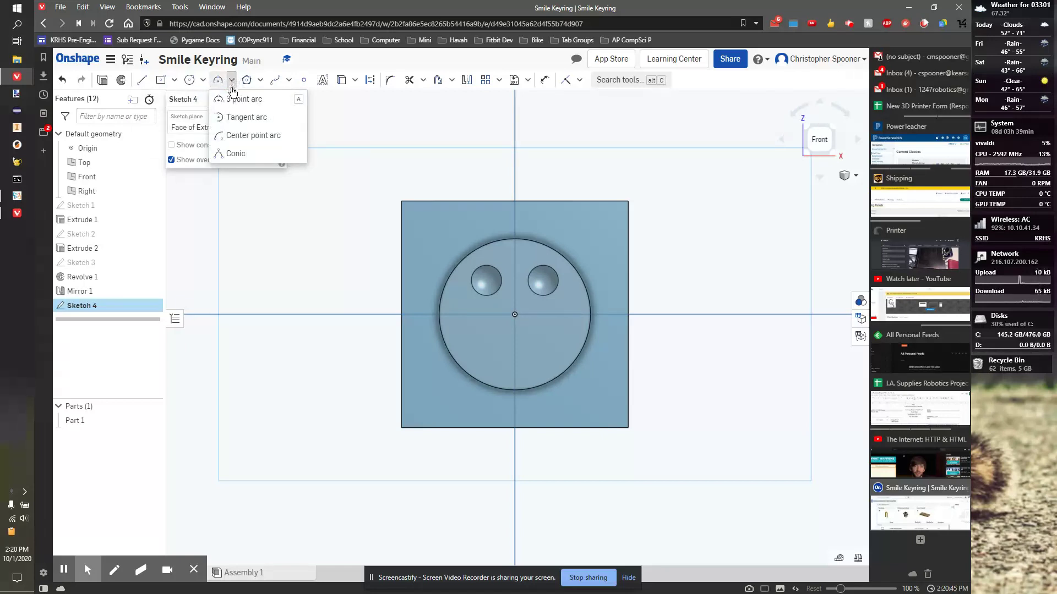
left_click(231, 100)
scroll(509, 337, "up", 3)
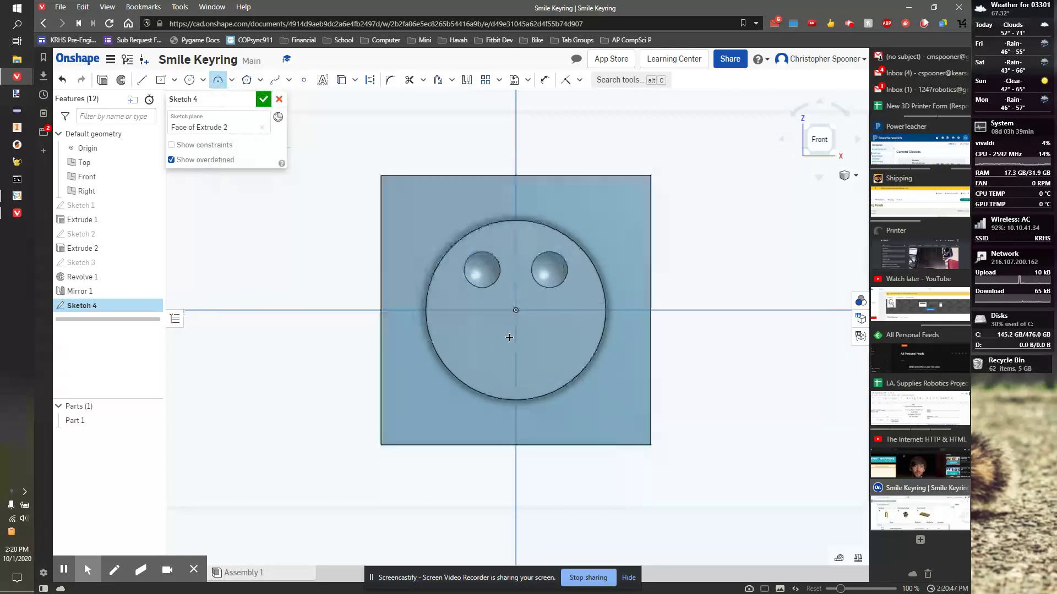
left_click(223, 82)
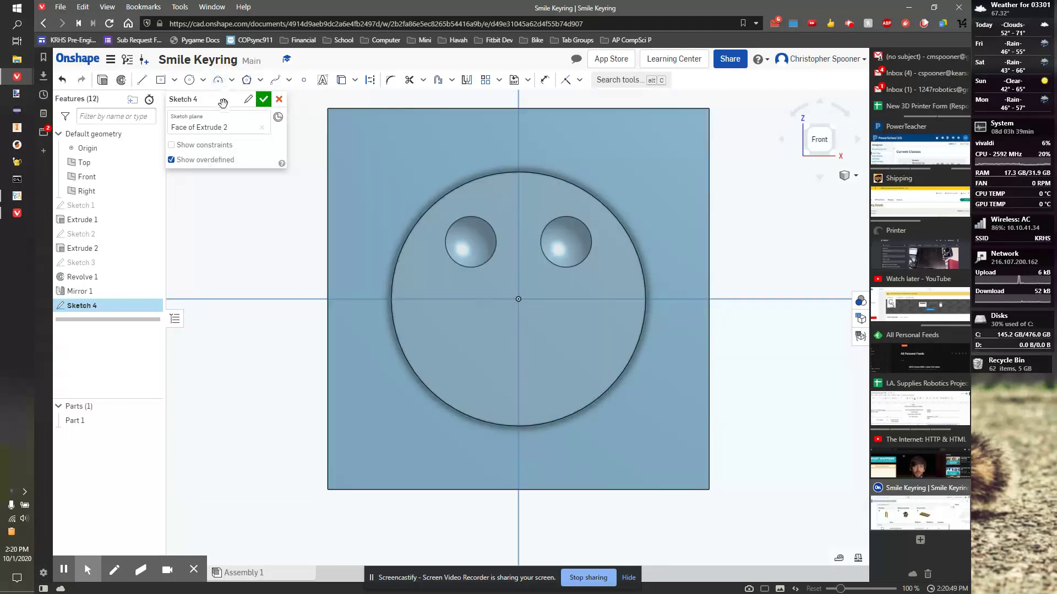
- Draw two concentric centre-point arcs about the origin, radii 0.332 and 0.417, below the eyes
left_click(223, 81)
left_click(231, 81)
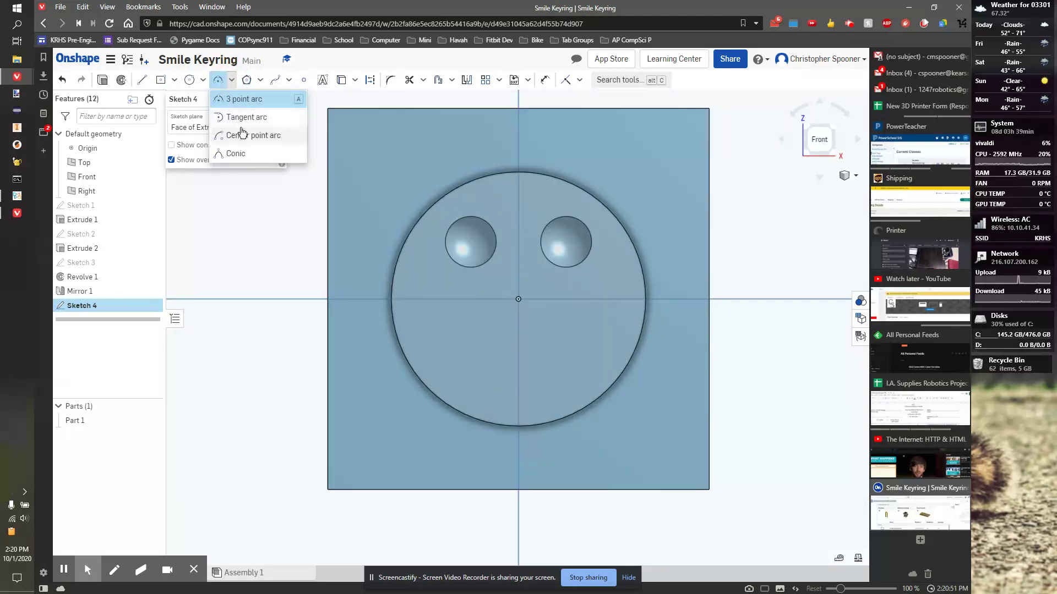
left_click(245, 136)
left_click(518, 300)
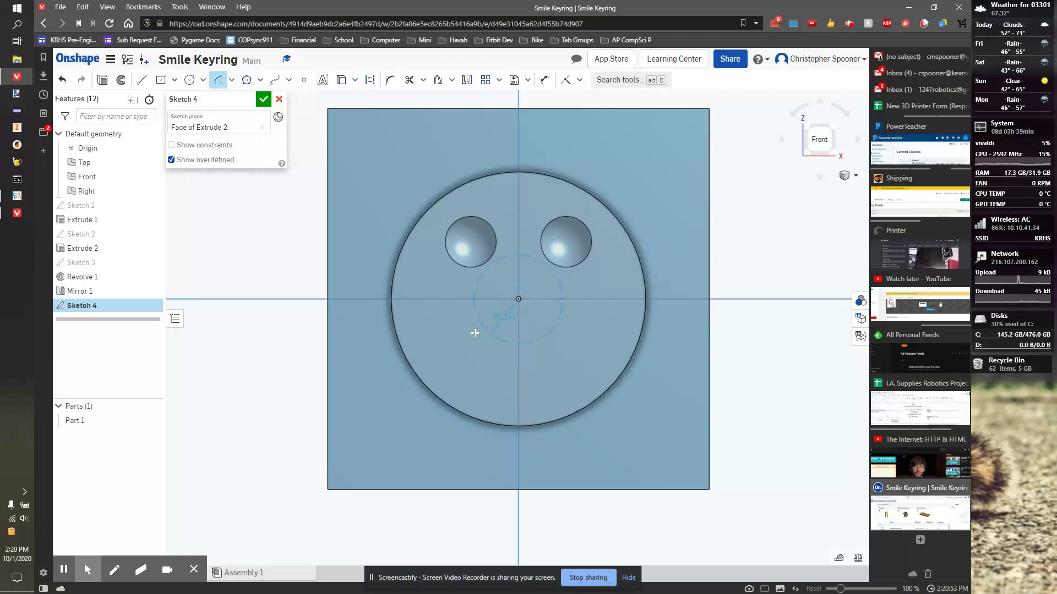
left_click(436, 318)
left_click(599, 321)
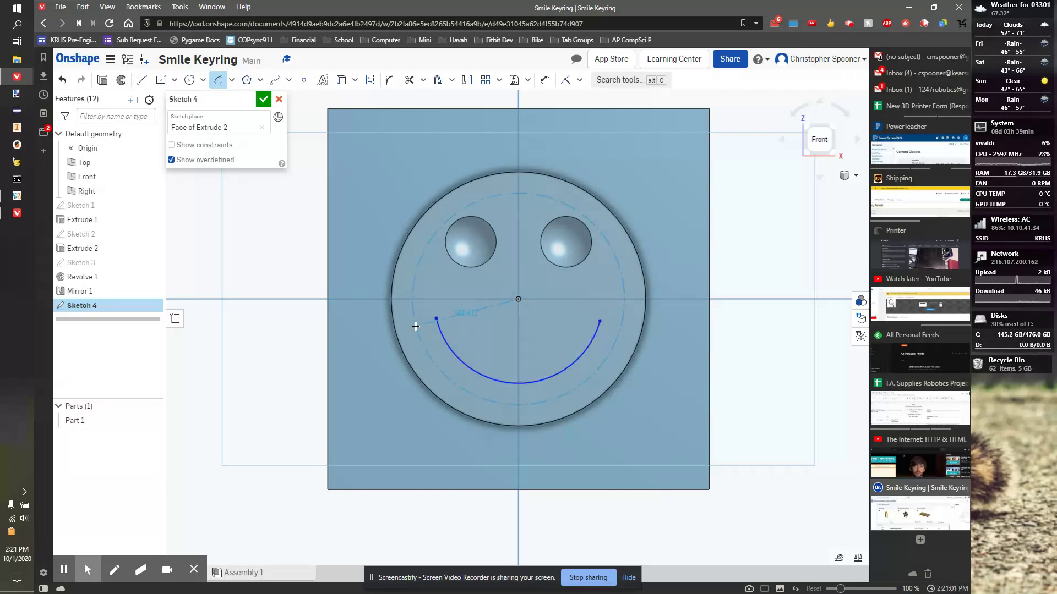
left_click(619, 328)
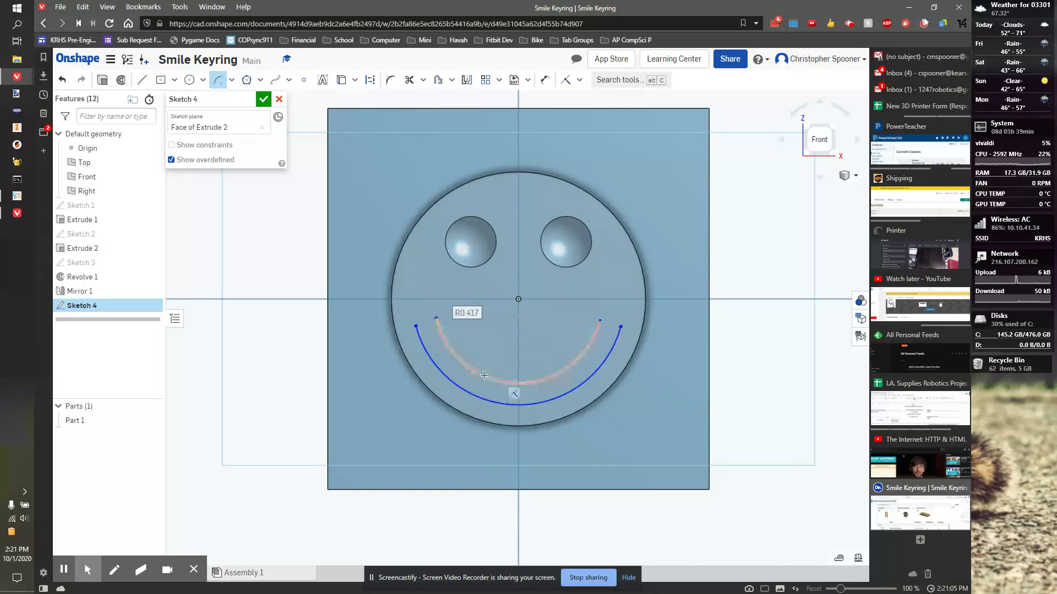
left_click(231, 81)
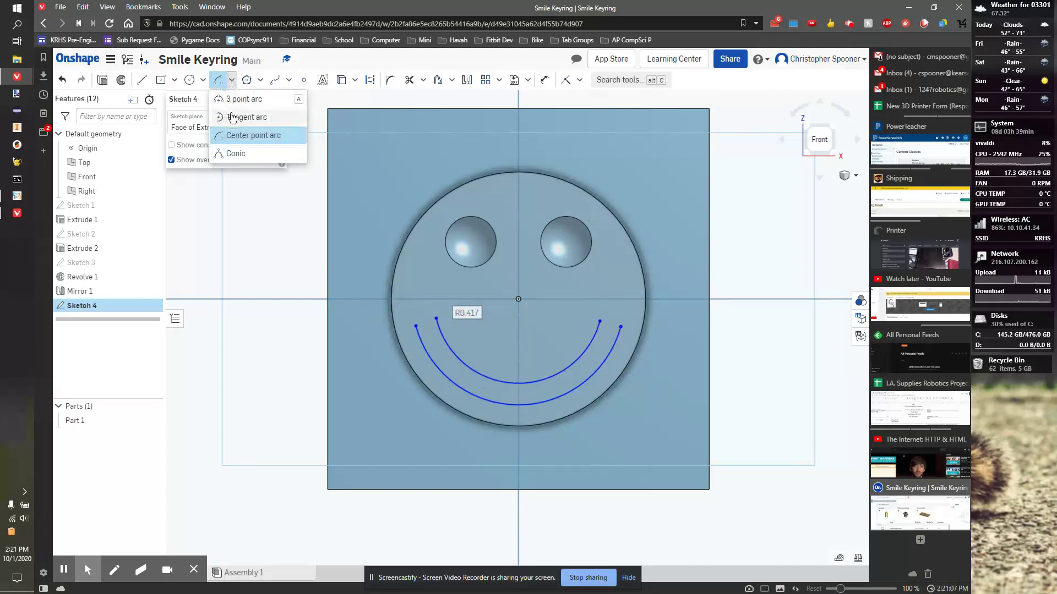
- Join the inner and outer smile arcs with tangent-arc caps at the left and right ends
left_click(233, 117)
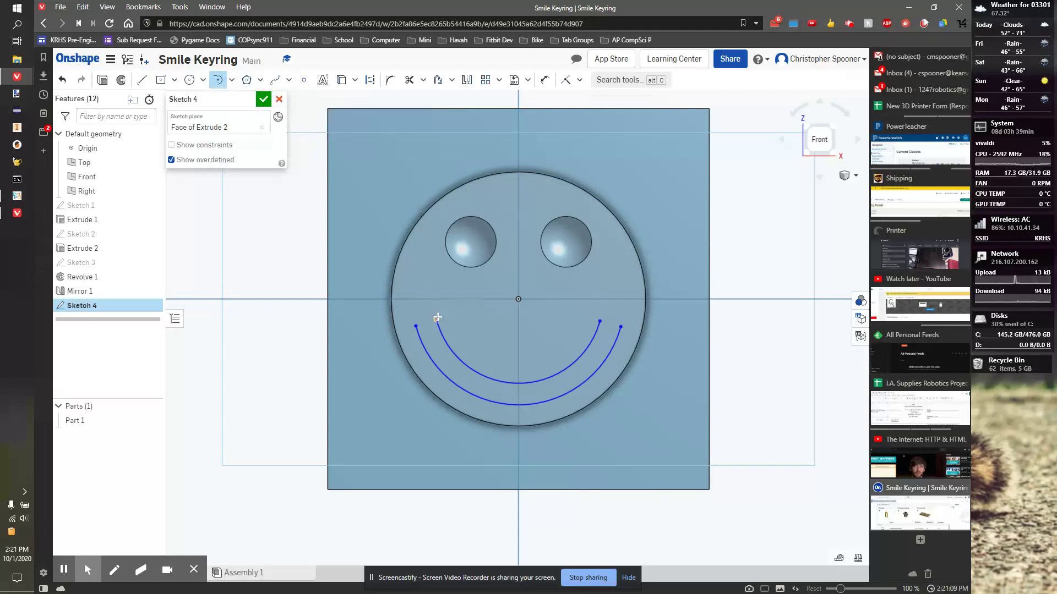
left_click(416, 327)
left_click(436, 318)
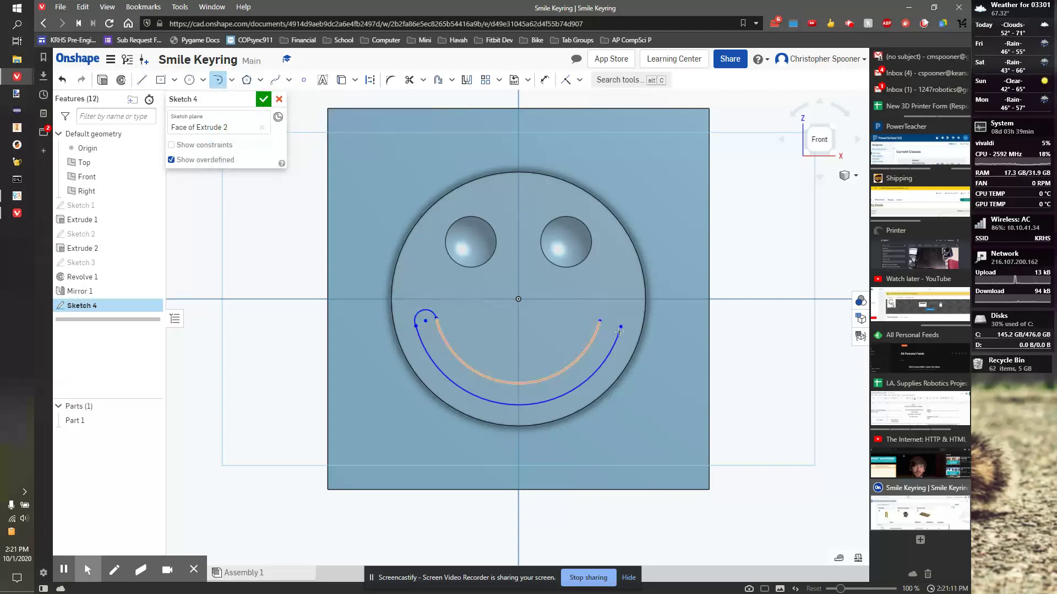
left_click(600, 319)
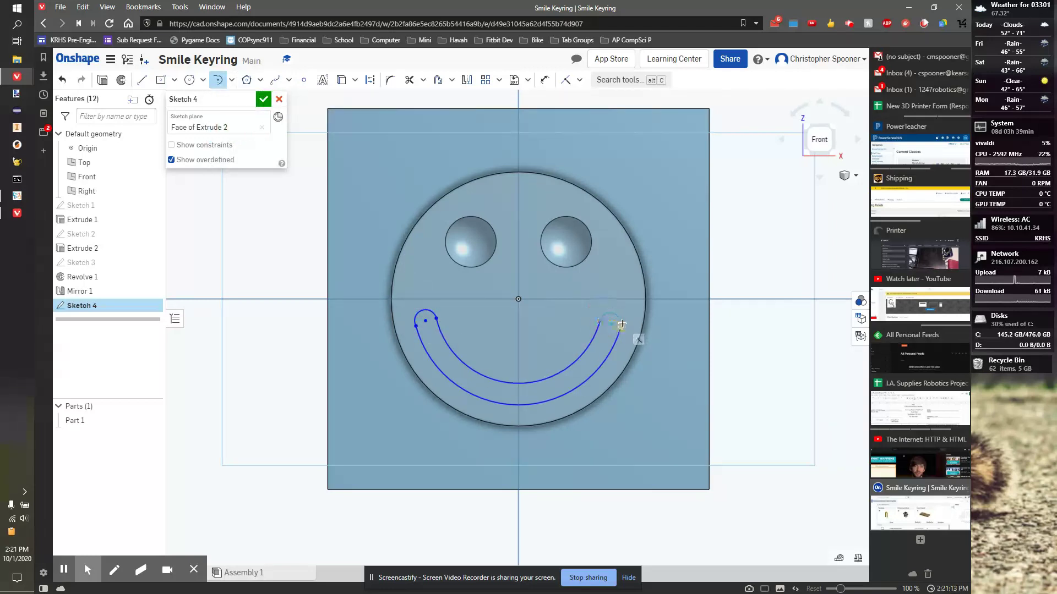
left_click(621, 327)
- Add a tangent constraint and align the two end-cap centres with a Horizontal constraint
left_click(580, 80)
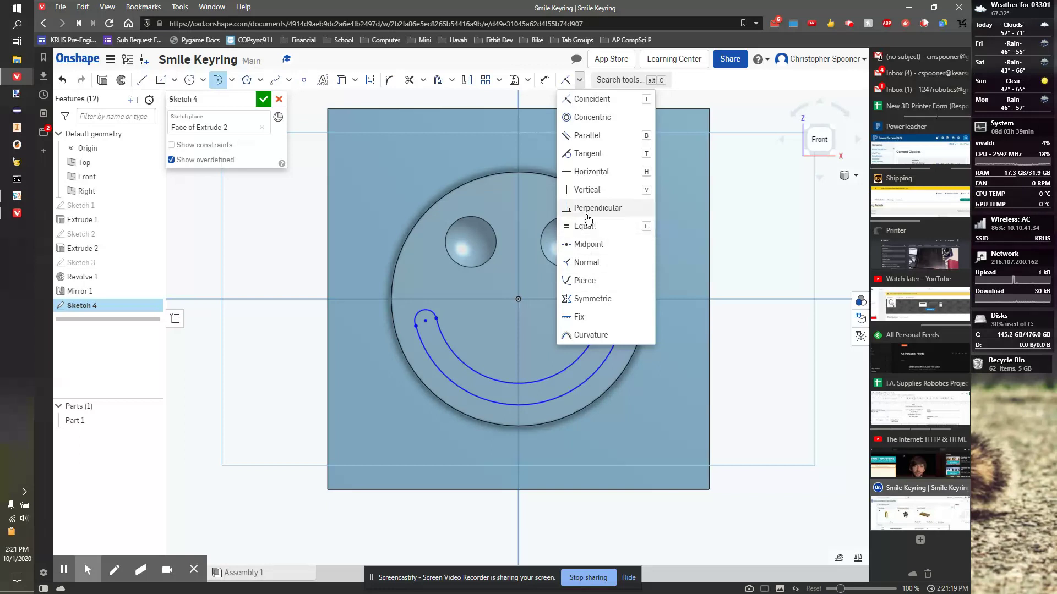
left_click(584, 154)
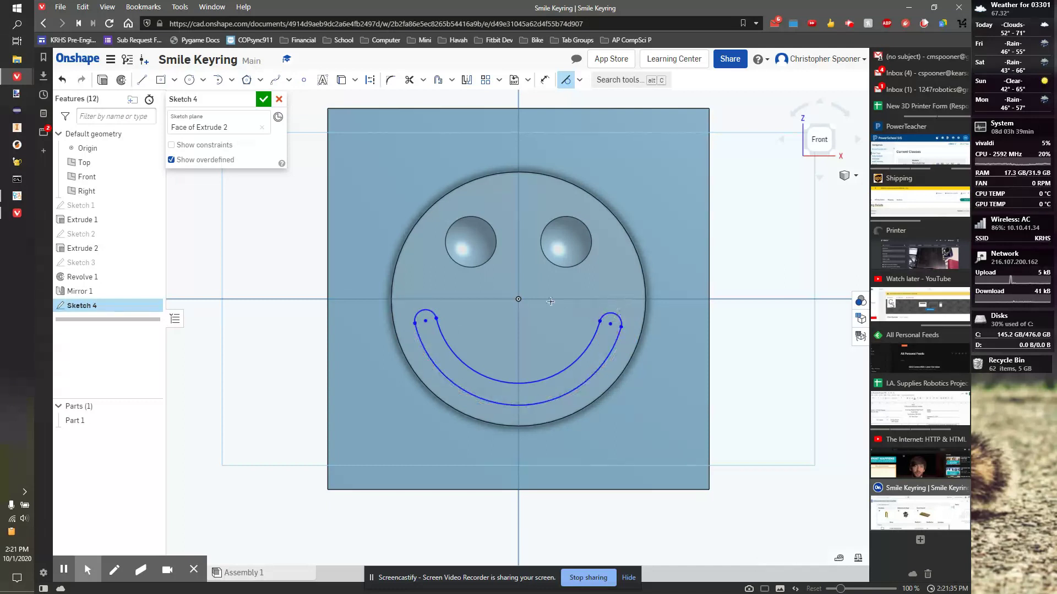
left_click(580, 81)
left_click(589, 171)
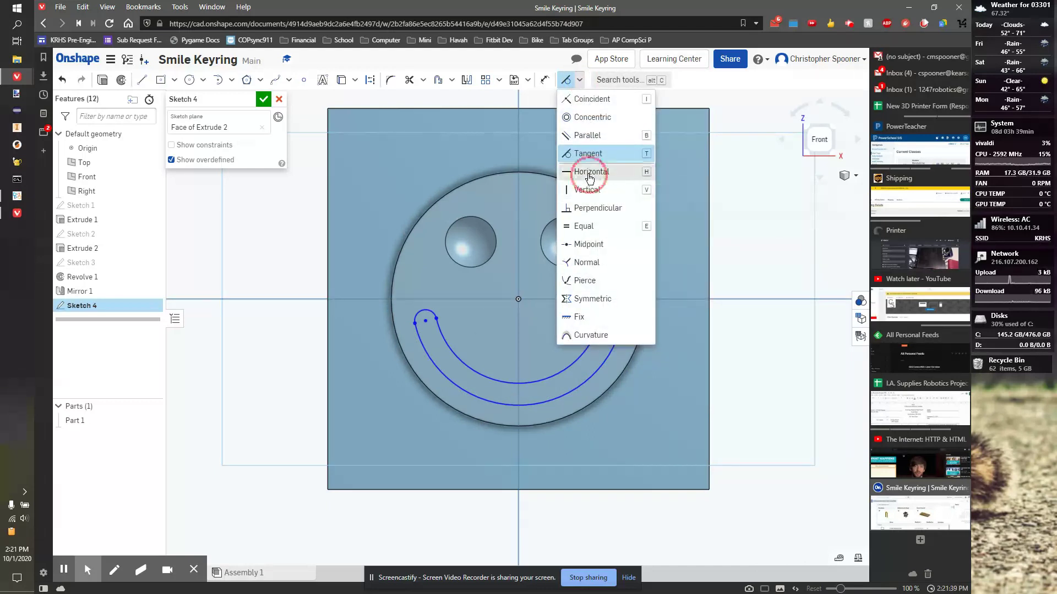
scroll(425, 323, "up", 3)
left_click(425, 318)
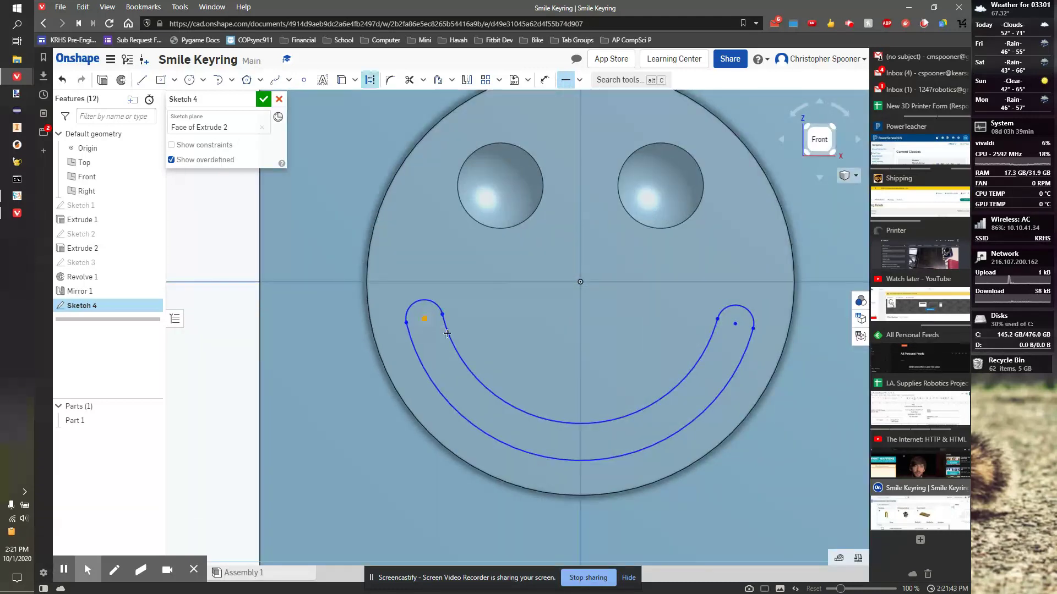
left_click(737, 323)
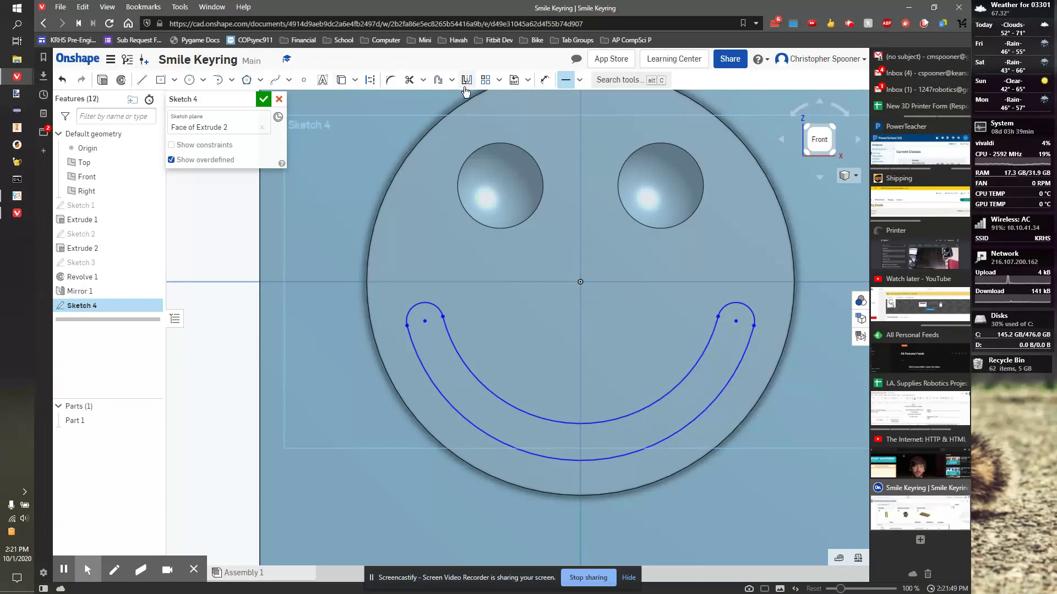
- Offset the smile outline outward by about 0.086 in and check the reference drawing
left_click(544, 81)
left_click(465, 365)
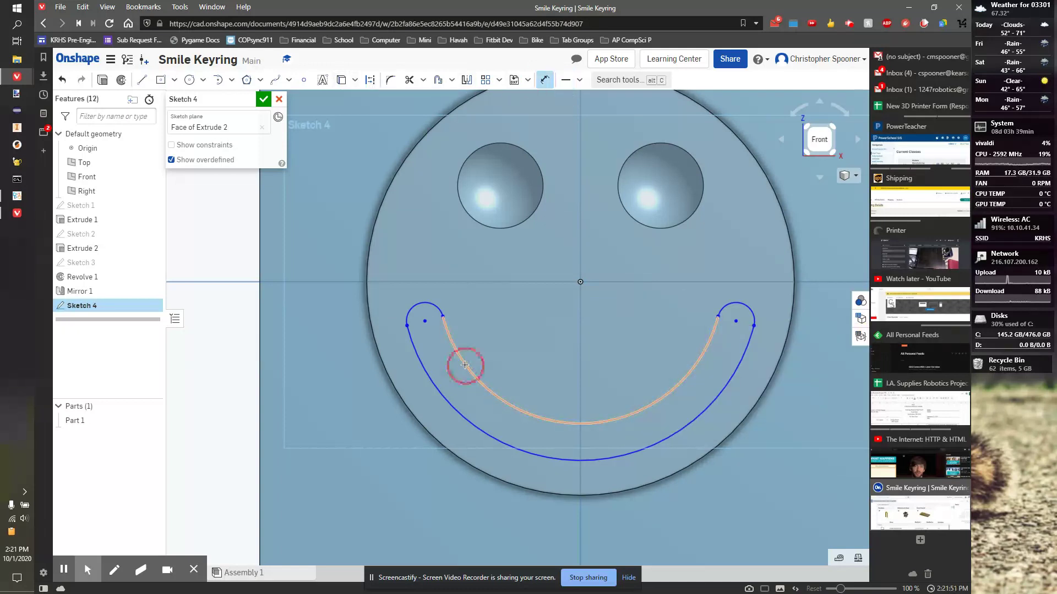
left_click(441, 390)
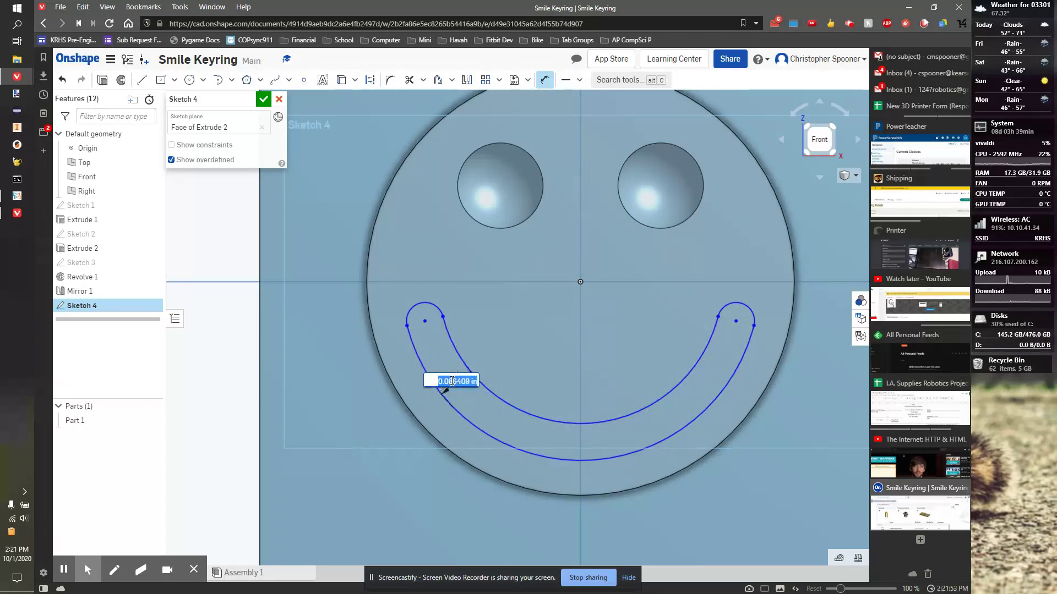
key("alt+Tab")
key("alt+Tab")
key("alt+Tab")
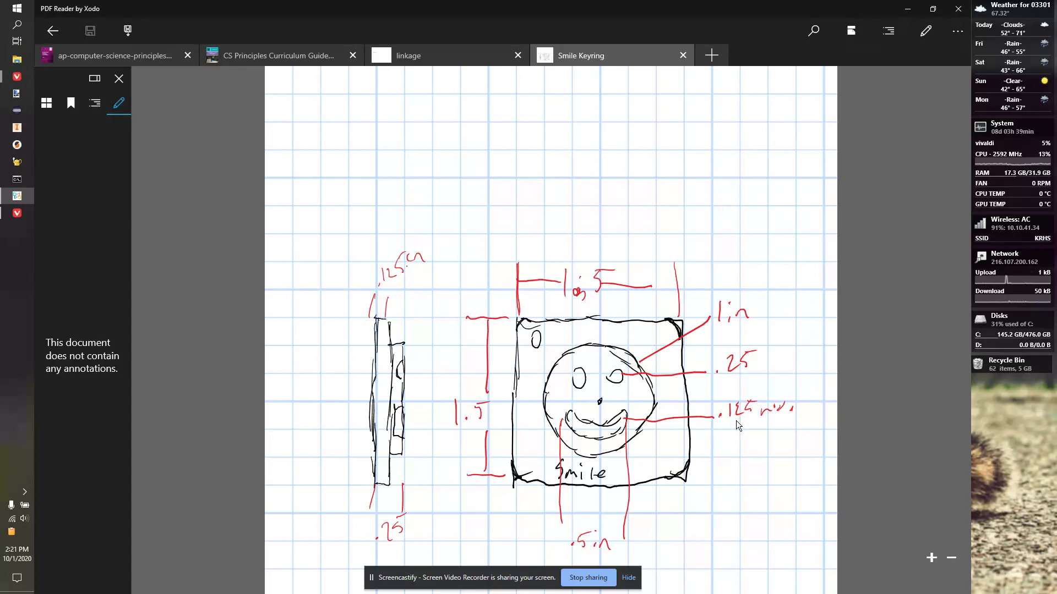
key("alt+Tab")
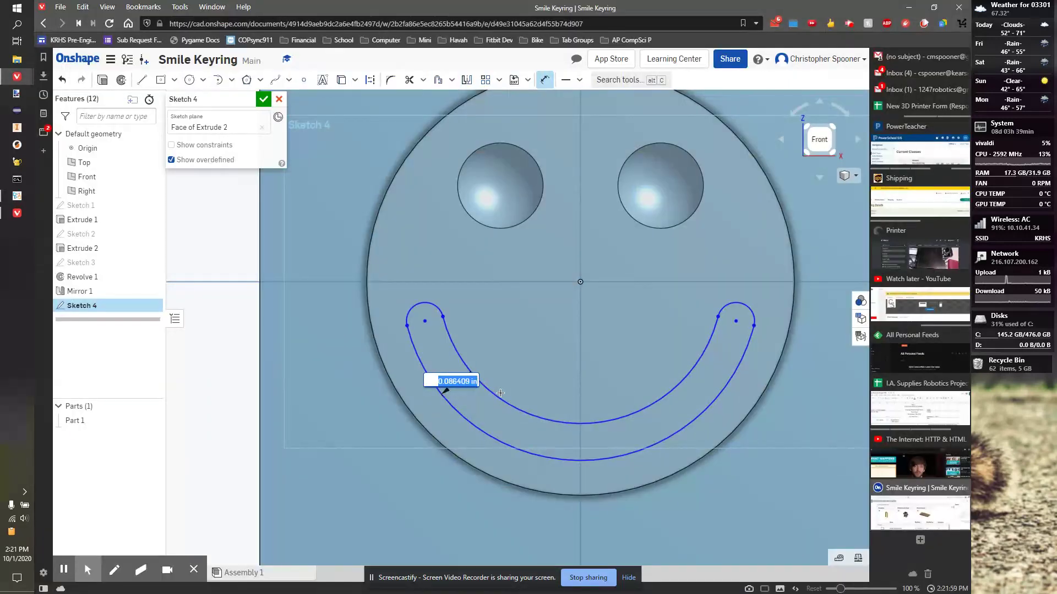
- Set the smile offset distance to 0.125 in and flip it inside the face circle
type(".1")
type("2")
key("Escape")
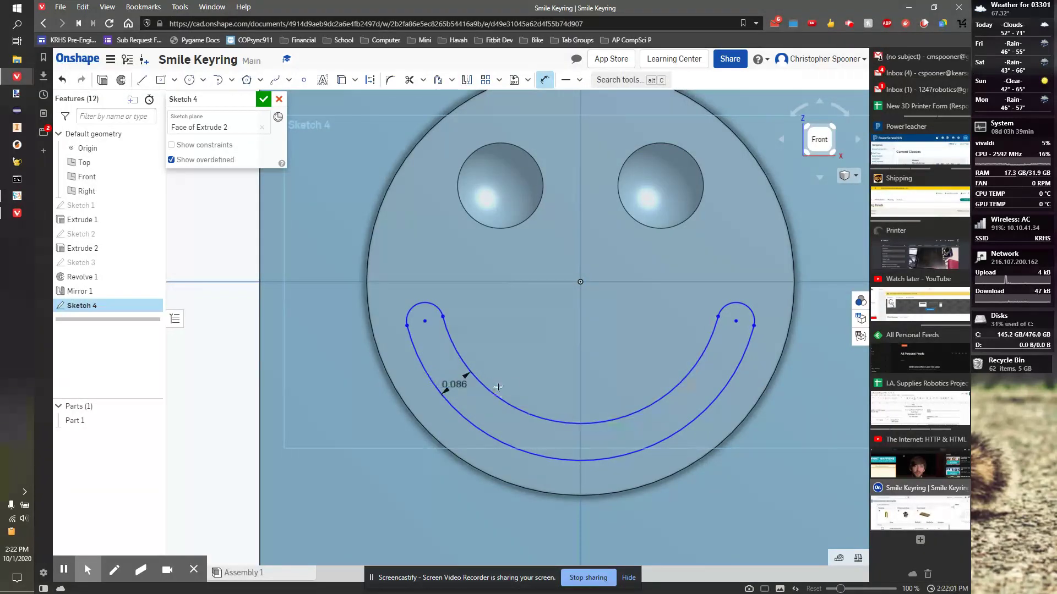
double_click(455, 384)
type(".125")
key("Return")
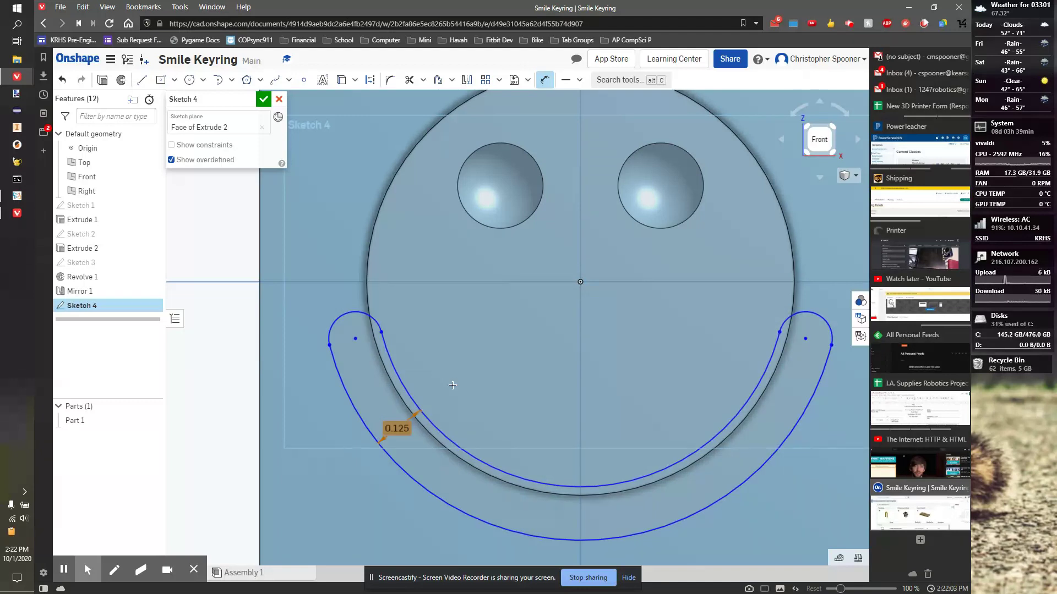
key("Escape")
scroll(454, 402, "up", 1)
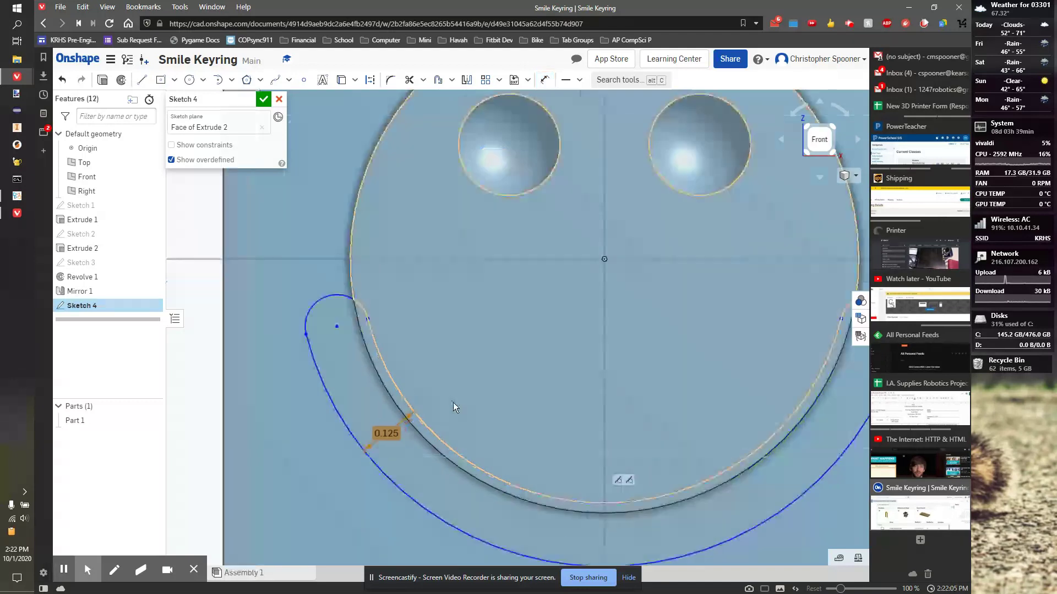
scroll(455, 404, "down", 3)
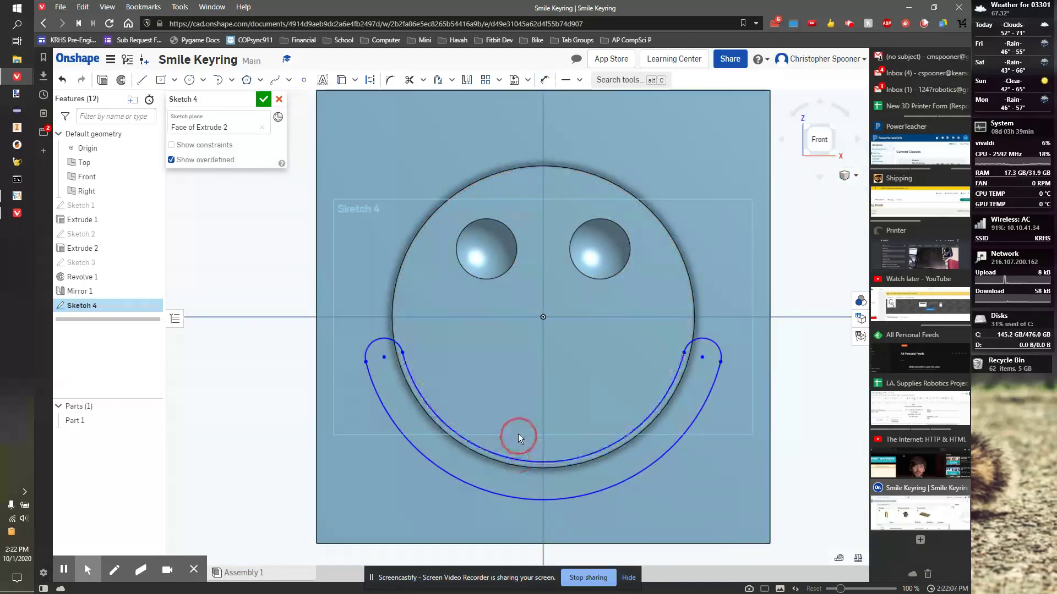
left_click_drag(385, 358, 444, 346)
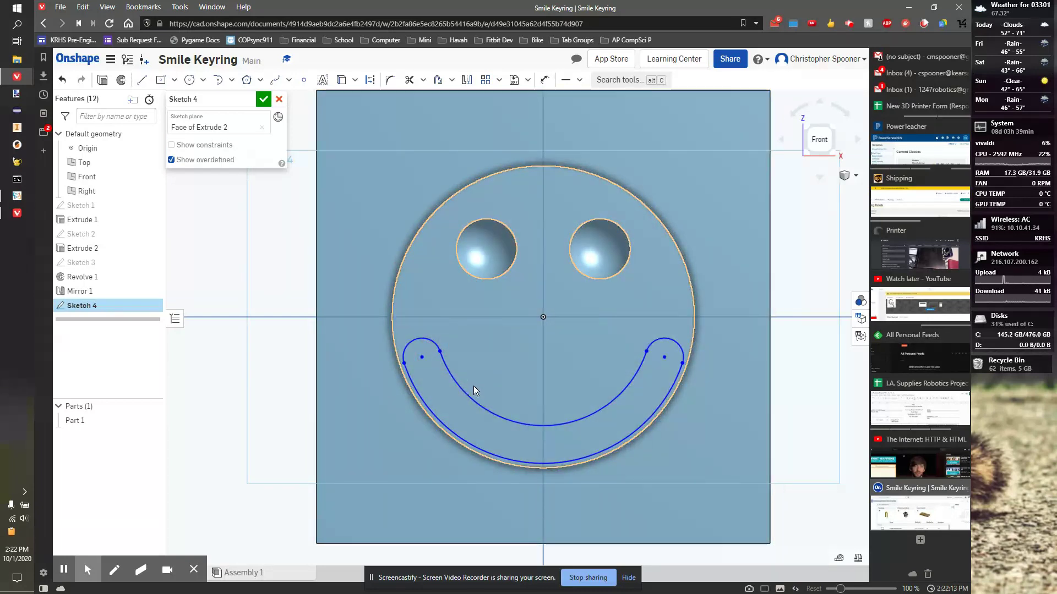
key("ctrl+z")
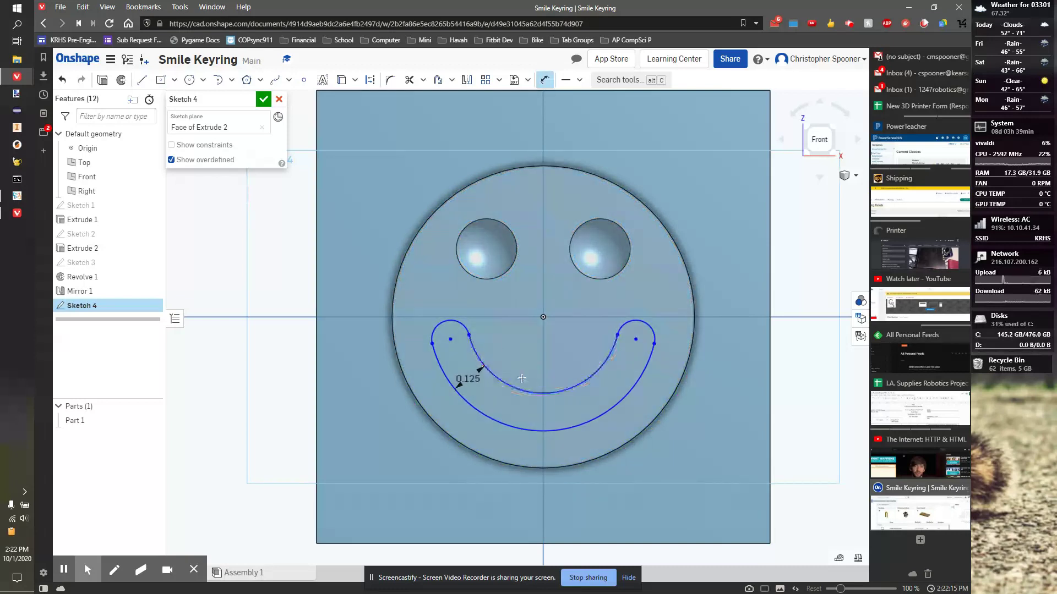
- Dimension the inner smile arc's radius to 0.3, correcting it from 0.35
left_click(522, 391)
left_click(558, 365)
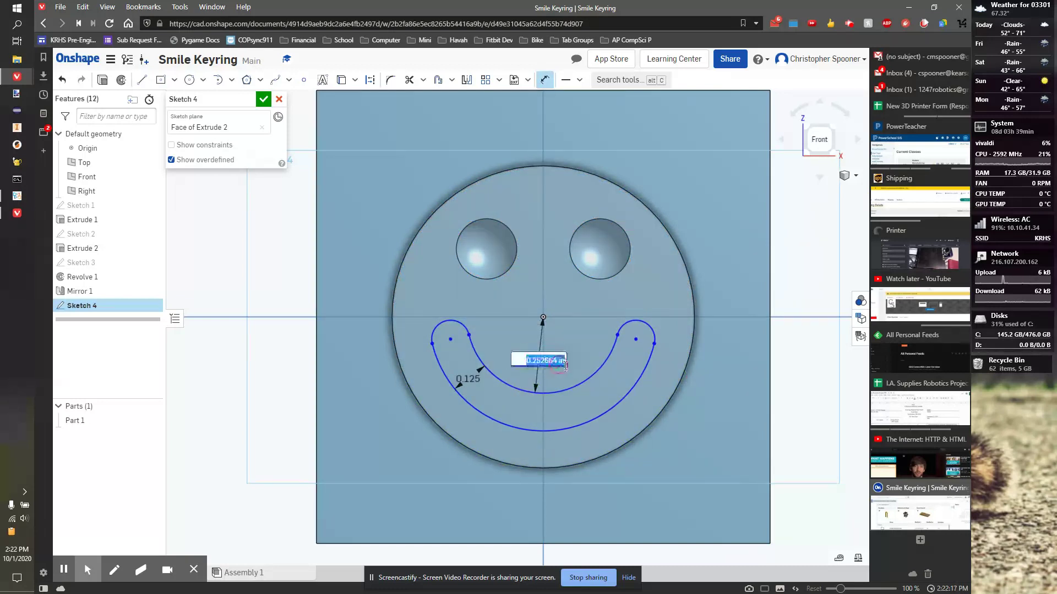
key("BackSpace")
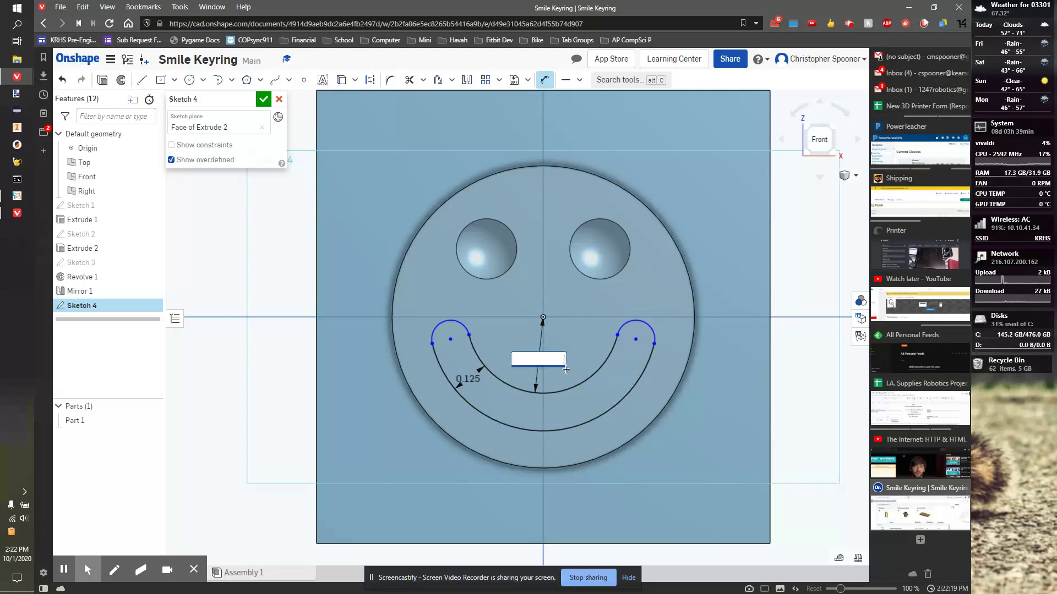
type(".35")
key("Return")
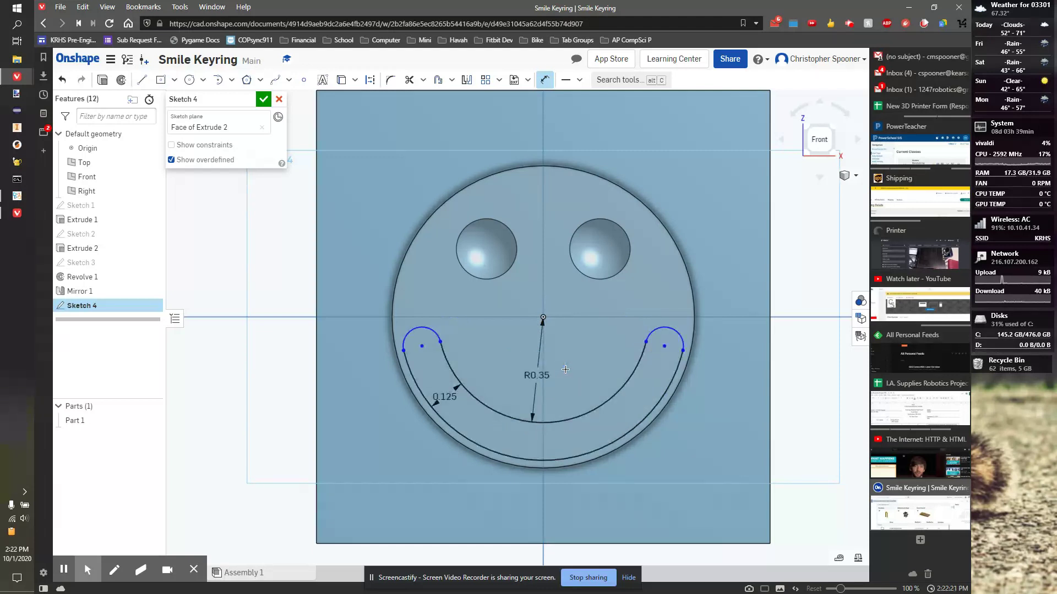
double_click(536, 376)
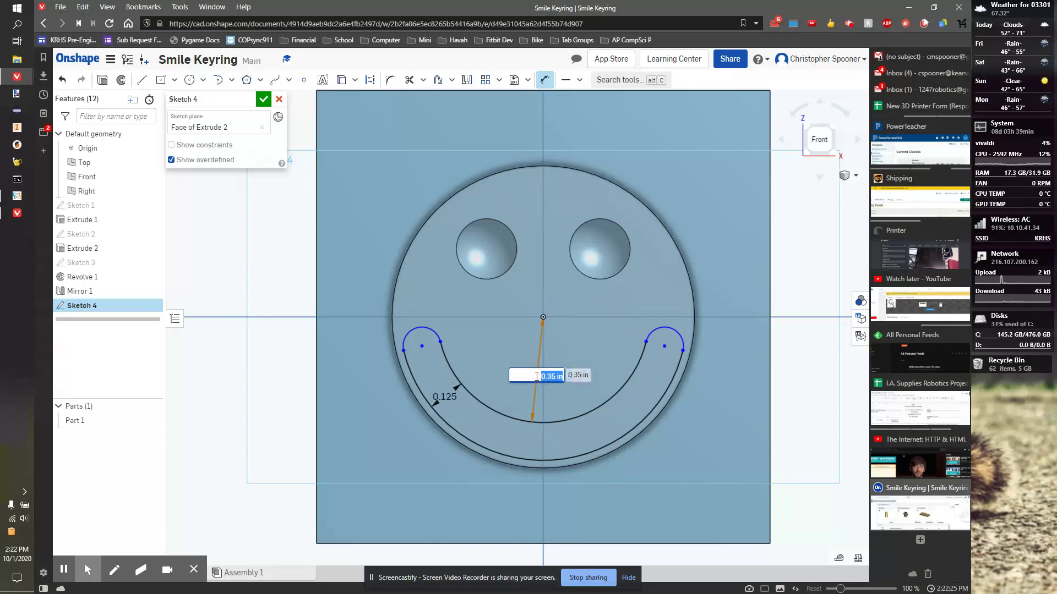
type(".3")
key("Return")
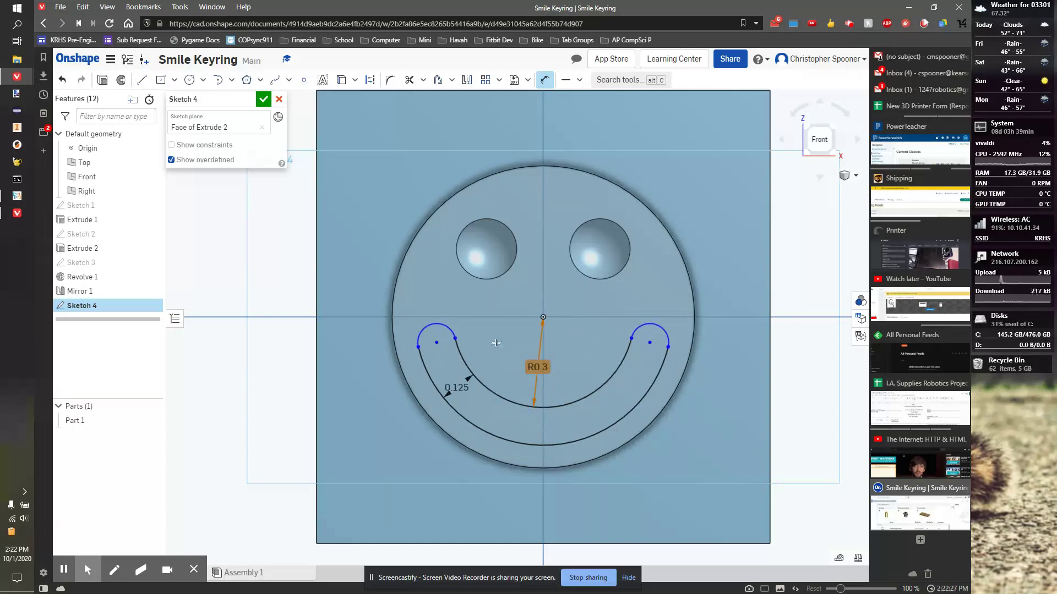
key("Escape")
- Set the left end-cap centre 0.1 below the horizontal line through the origin
left_click(542, 318)
left_click(437, 342)
left_click(366, 332)
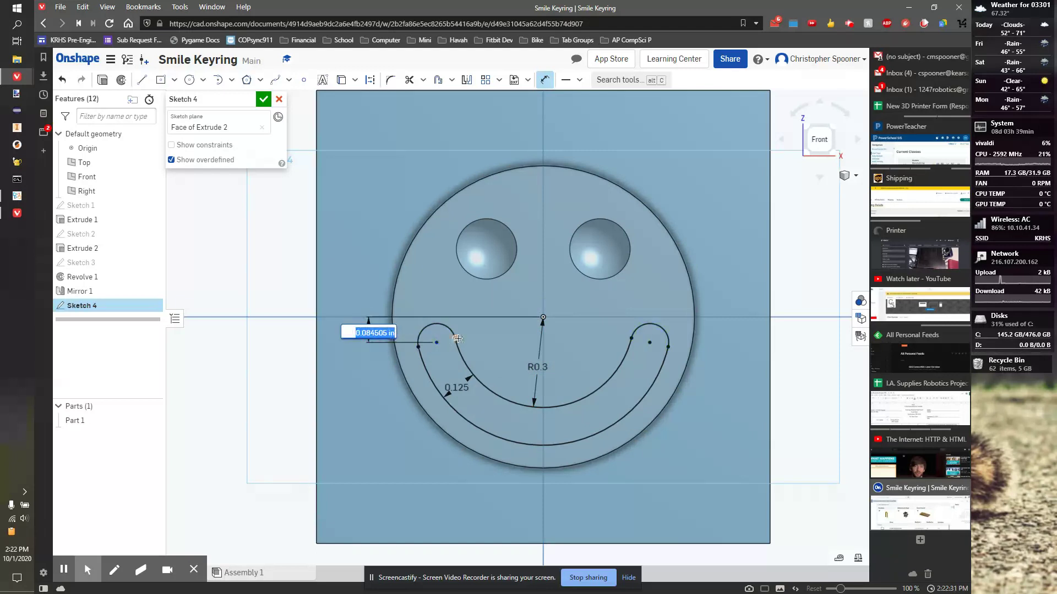
type("0.1")
key("Return")
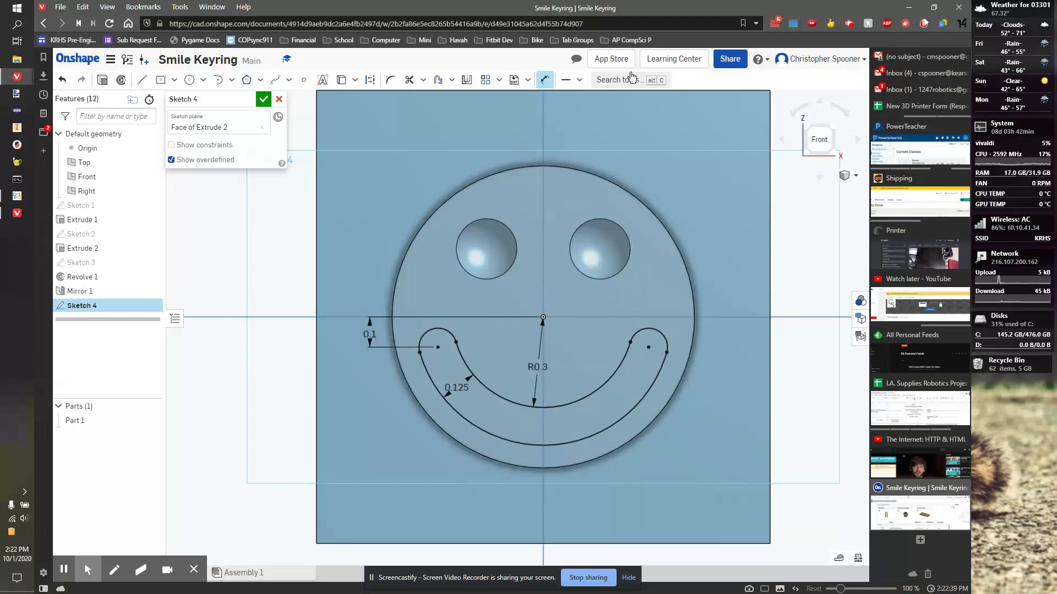
- Finish the smile sketch, switch to isometric view, and extrude the smile region
left_click(261, 100)
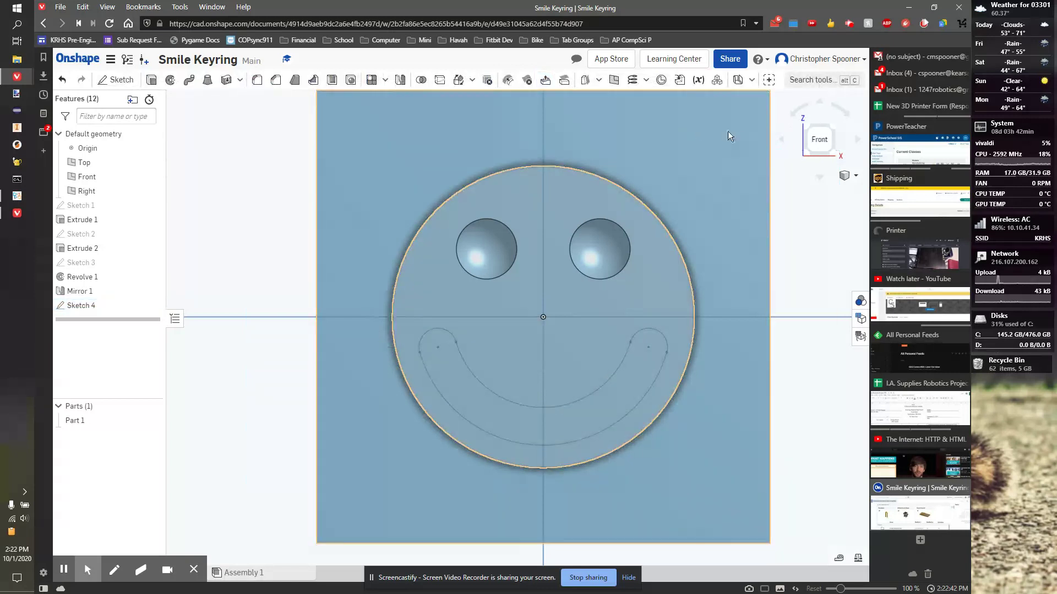
left_click(835, 128)
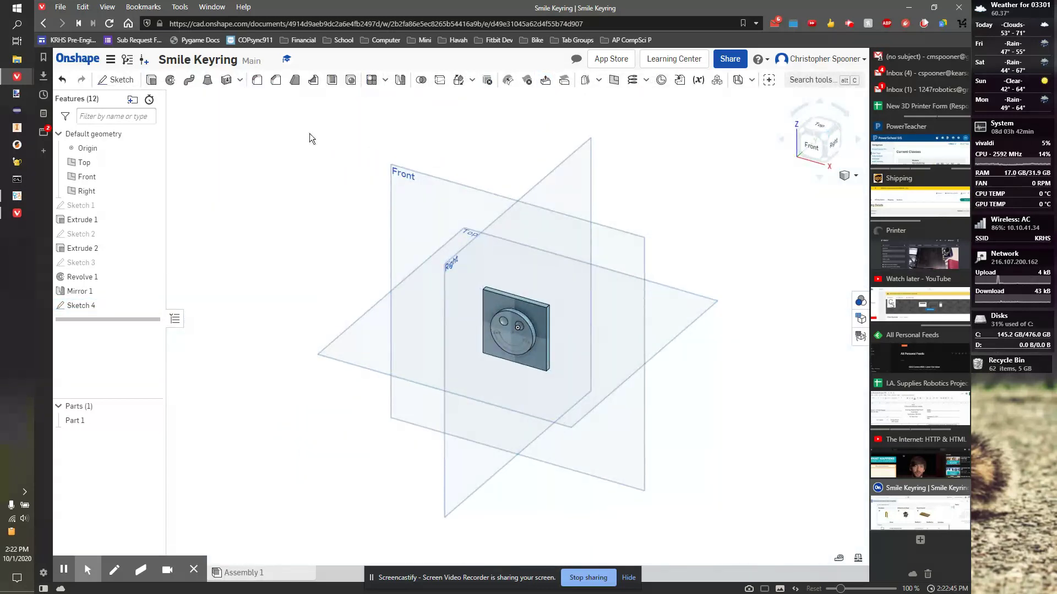
left_click(151, 79)
scroll(510, 343, "up", 3)
scroll(510, 343, "up", 3)
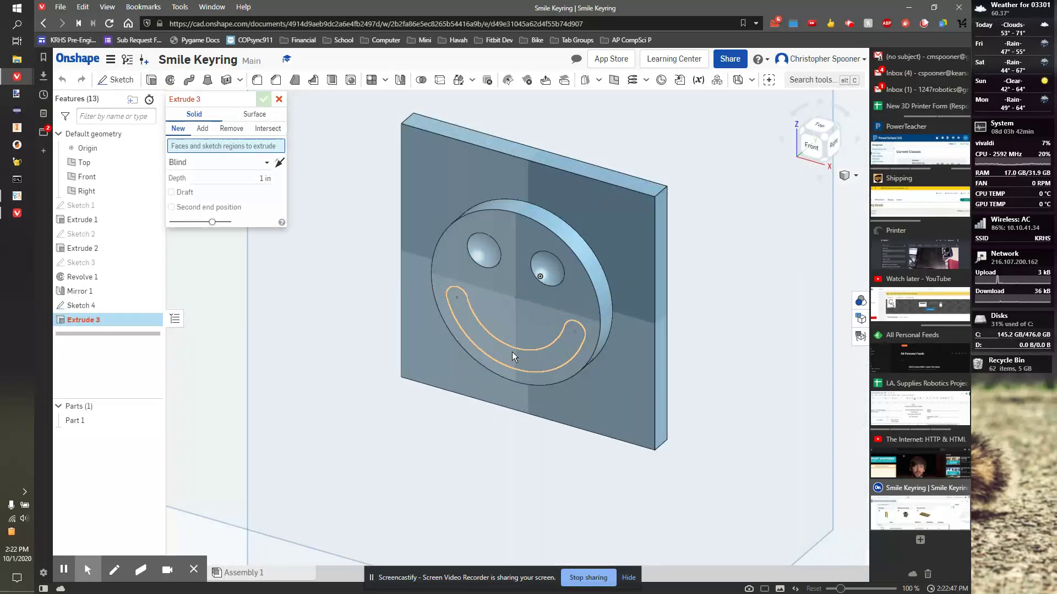
left_click(538, 361)
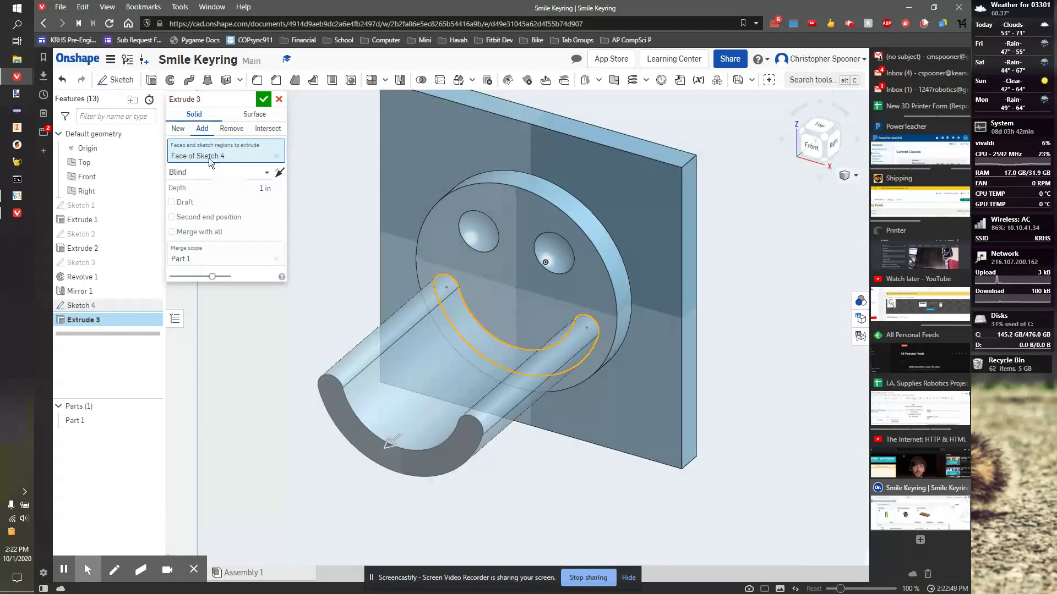
- Make the extrude a Remove cut 0.1 in deep and apply it
left_click(225, 131)
left_click(266, 188)
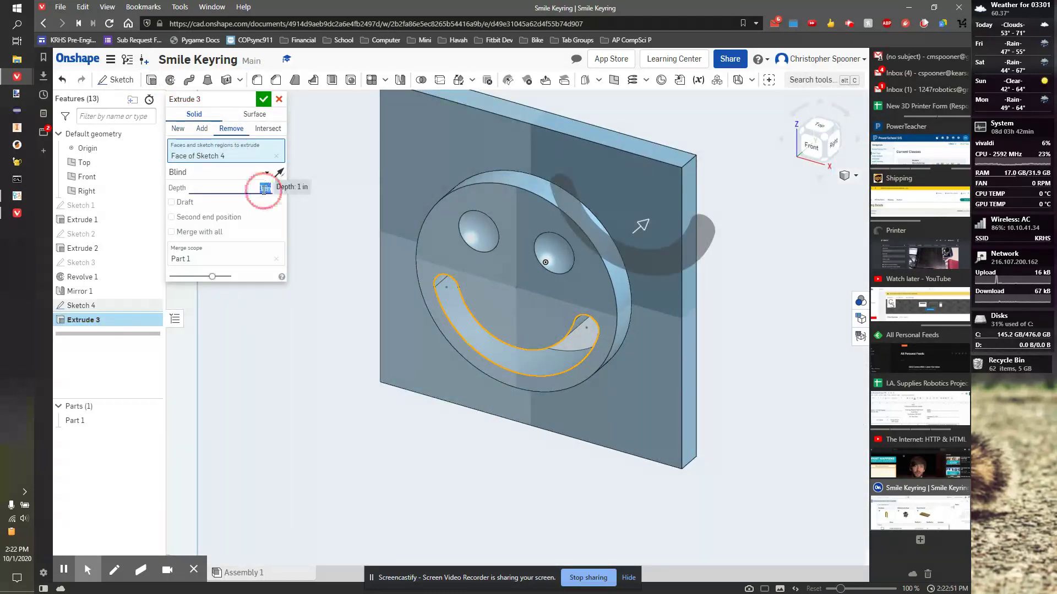
type("1")
key("Left")
type(".")
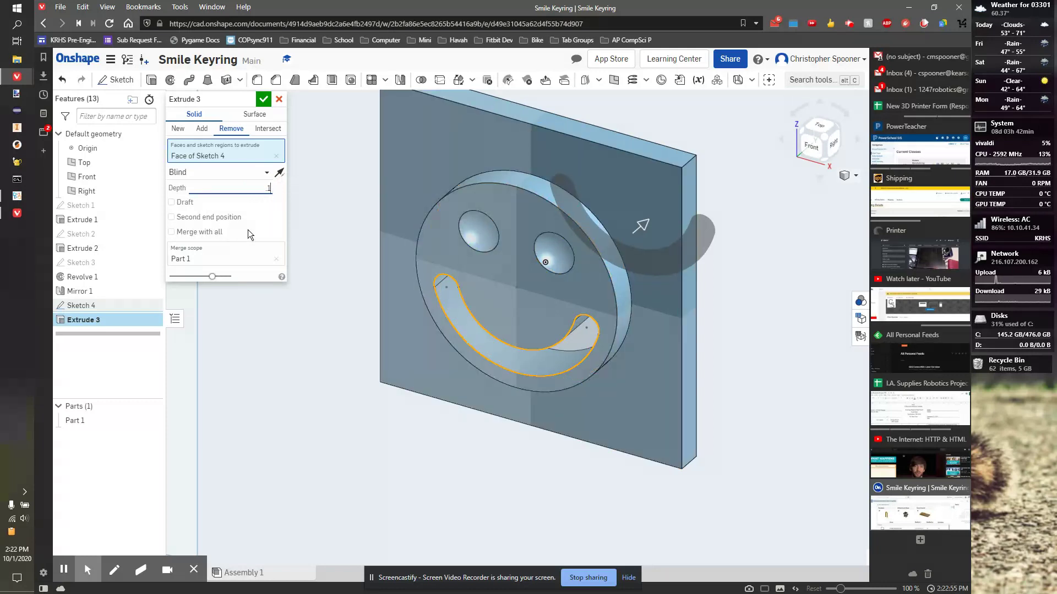
key("Tab")
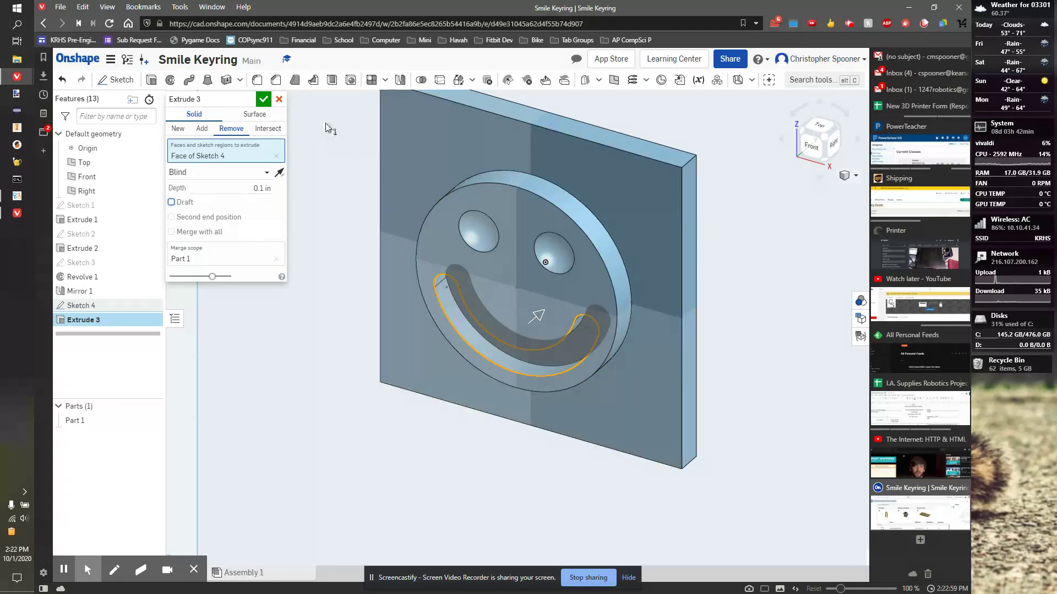
left_click(262, 99)
- Rename the keyring part from Part 1 to 'Smile'
mouse_move(169, 567)
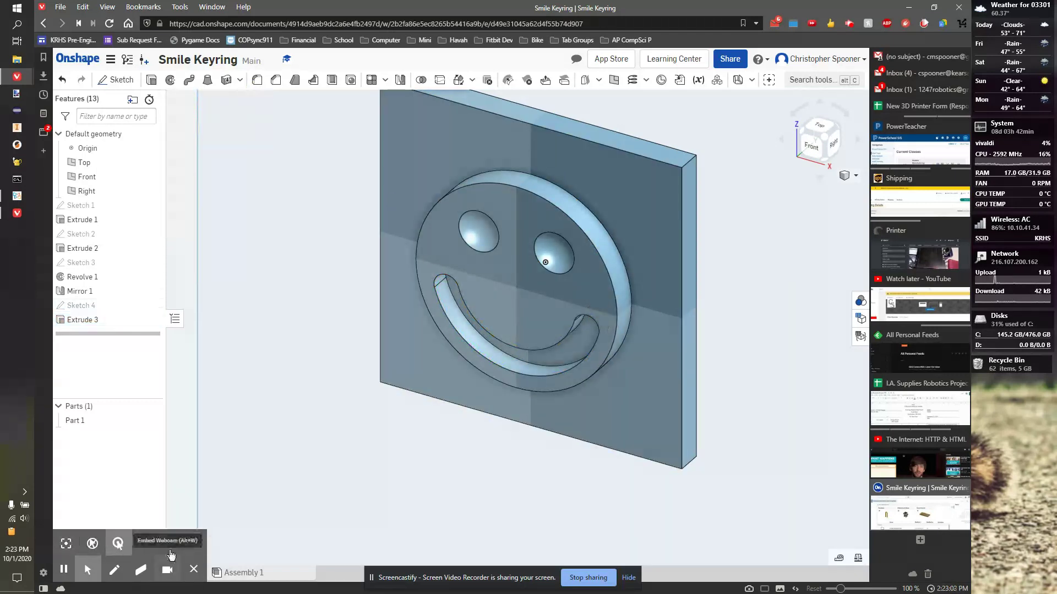
right_click(81, 423)
left_click(119, 433)
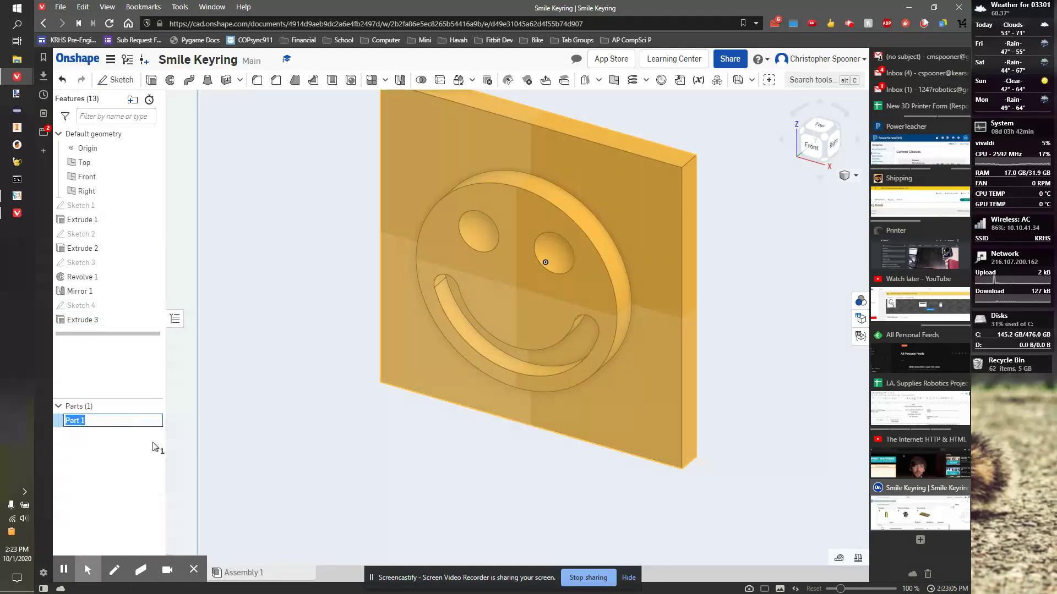
type("Sml")
key("Return")
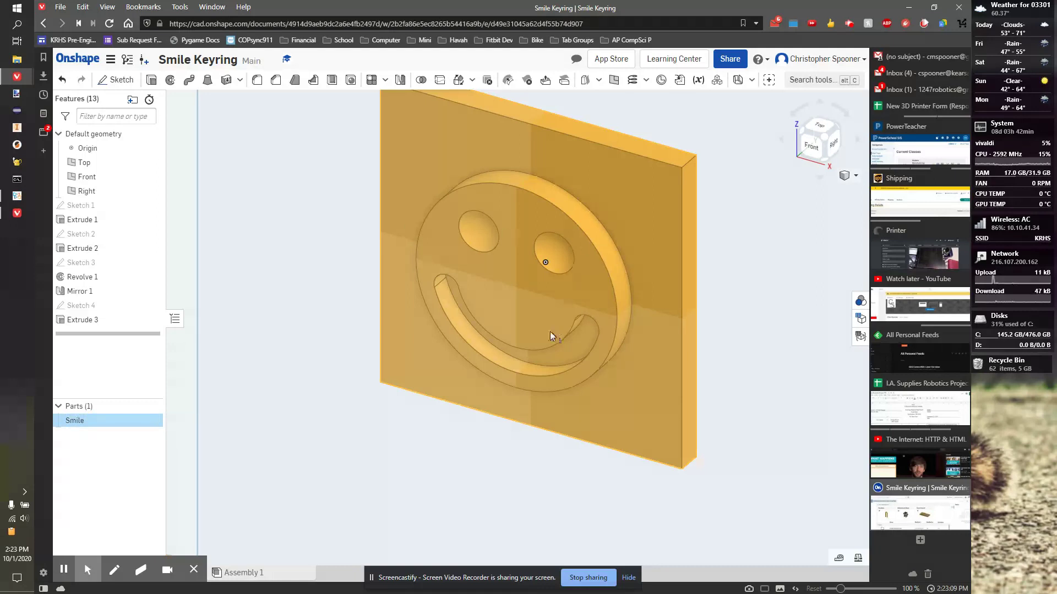
left_click(776, 205)
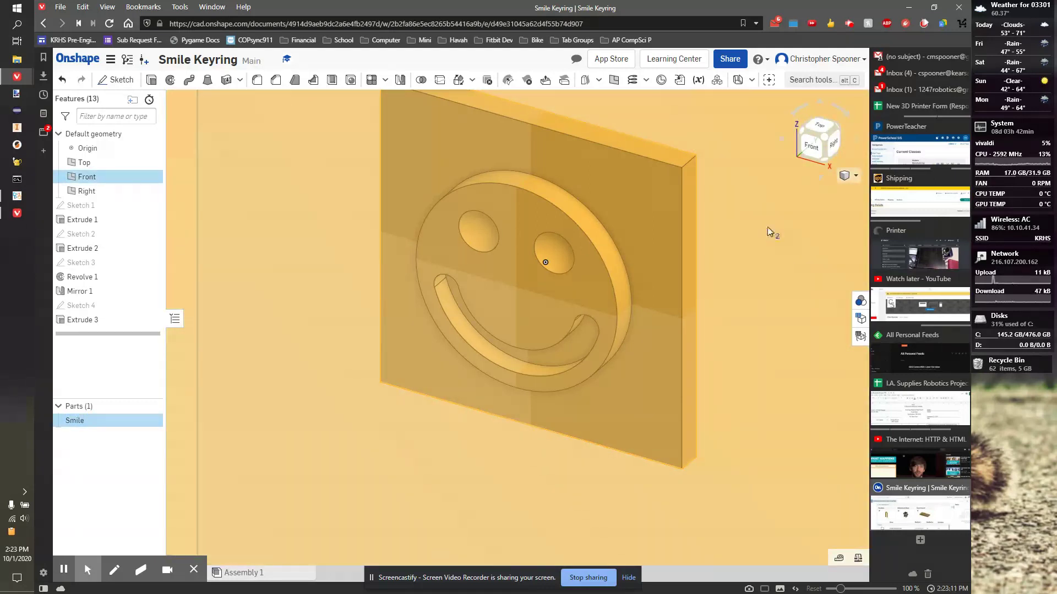
left_click(767, 227)
scroll(742, 218, "up", 2)
scroll(716, 226, "down", 2)
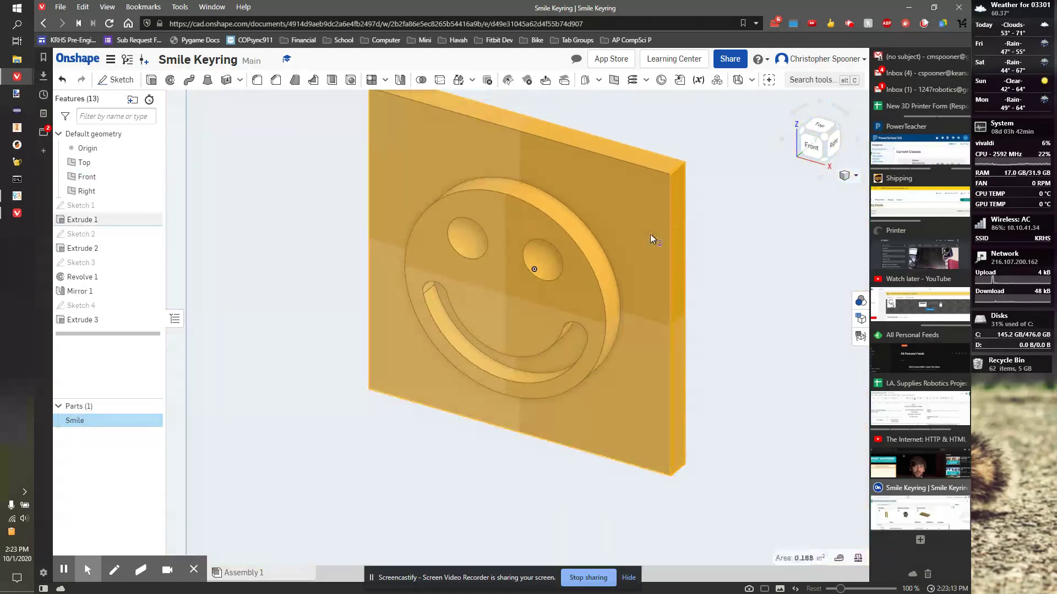
left_click(128, 421)
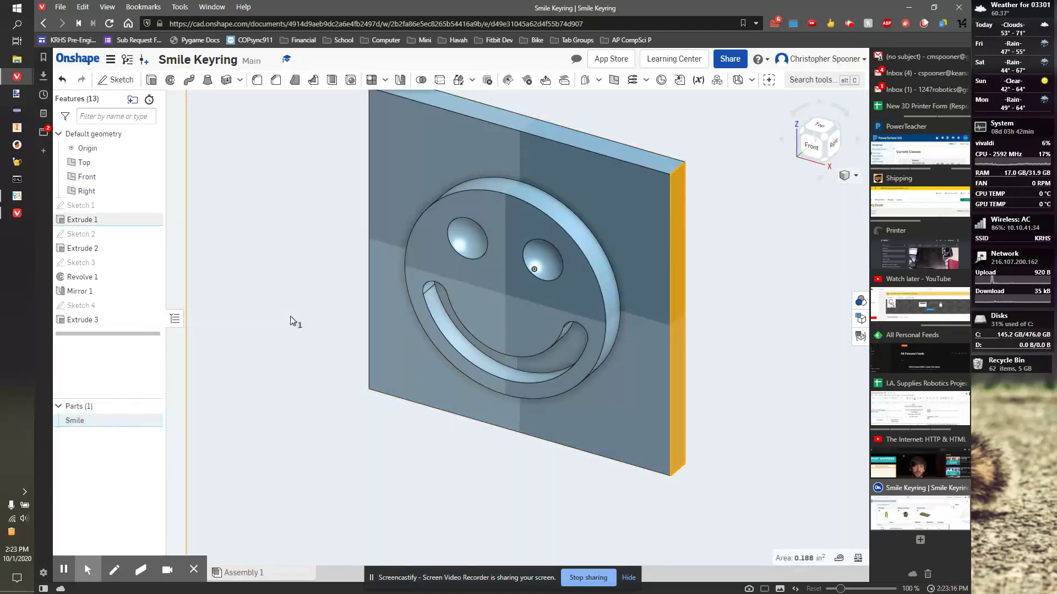
scroll(328, 316, "up", 3)
scroll(292, 303, "down", 1)
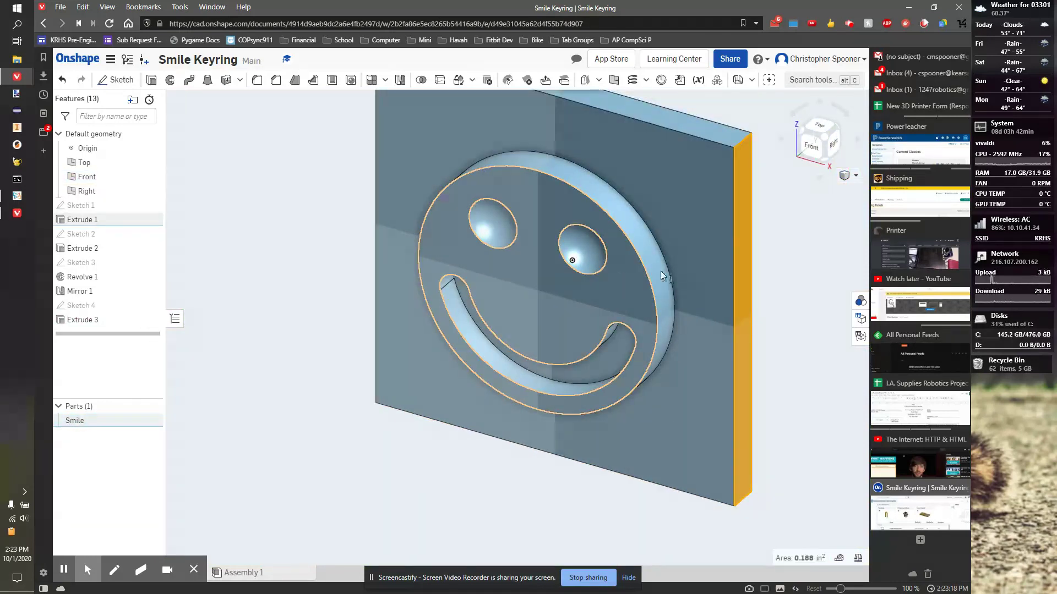
left_click(741, 262)
scroll(473, 317, "up", 2)
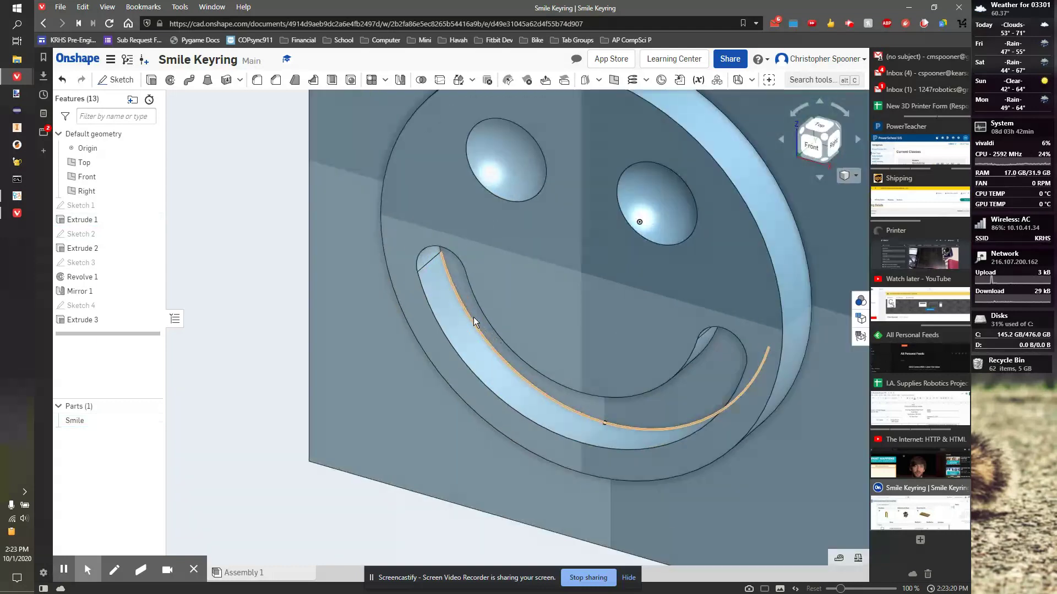
scroll(385, 302, "down", 2)
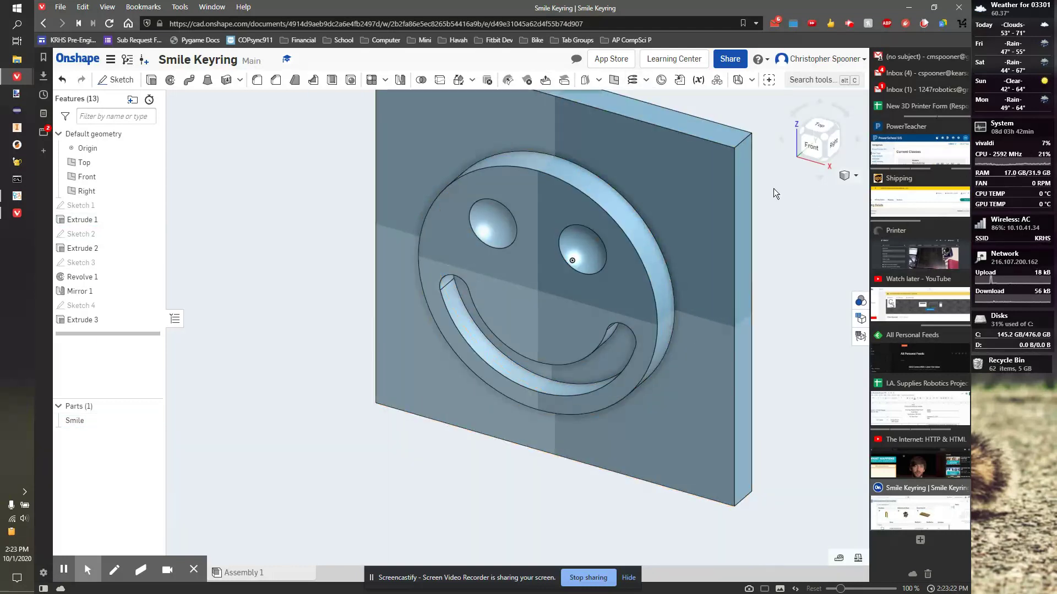